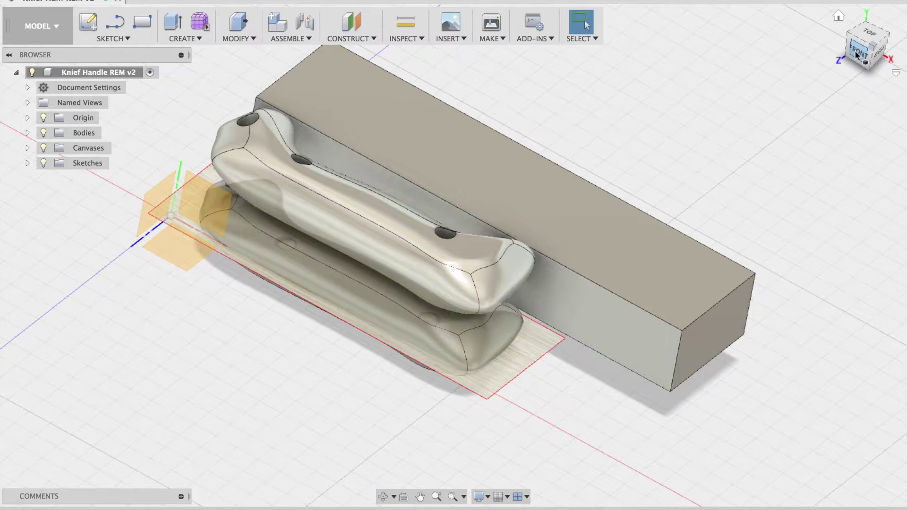
# - Examine the knife handle bodies and the rectangular block from the top, left and angled views
pyautogui.moveTo(854, 50); pyautogui.dragTo(869, 39)
pyautogui.click(869, 39)
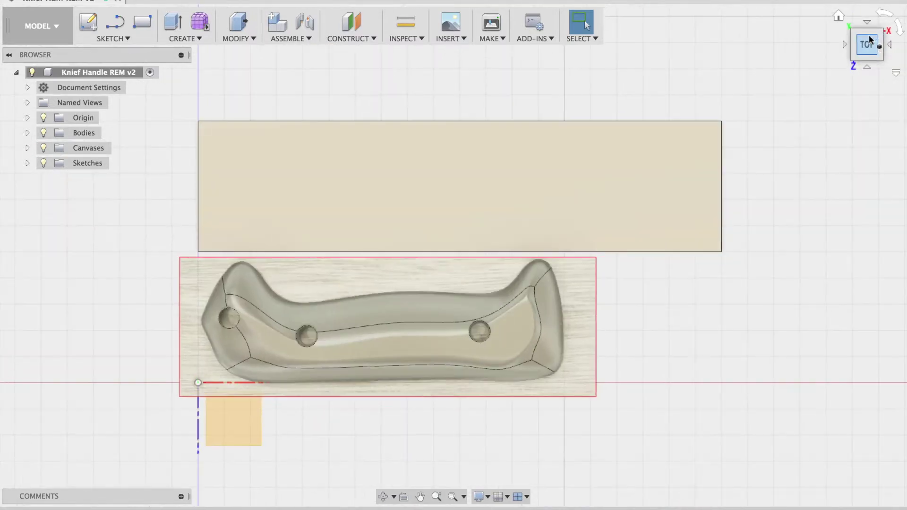
pyautogui.keyDown('shift'); pyautogui.moveTo(868, 44); pyautogui.dragTo(857, 76, button='middle'); pyautogui.keyUp('shift')
pyautogui.moveTo(857, 76); pyautogui.dragTo(839, 2)
pyautogui.moveTo(882, 35); pyautogui.dragTo(863, 50)
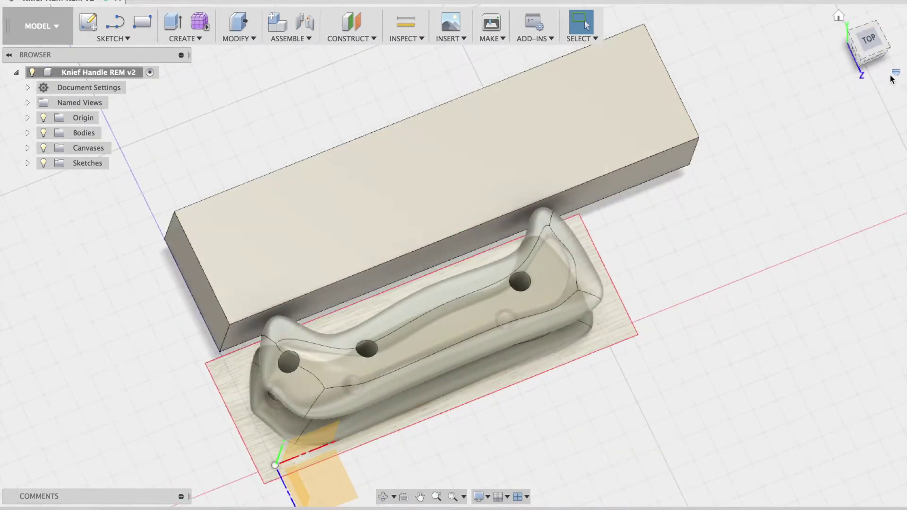
pyautogui.click(871, 41)
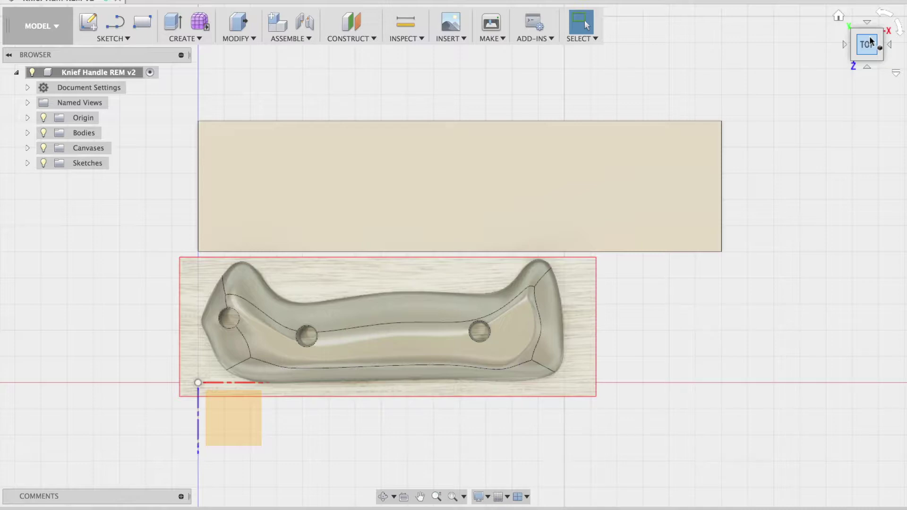
pyautogui.click(844, 44)
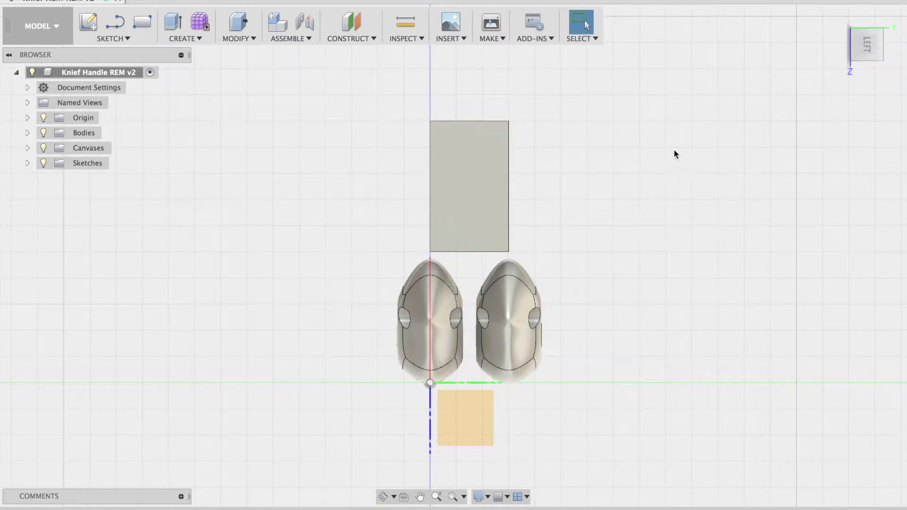
pyautogui.click(891, 47)
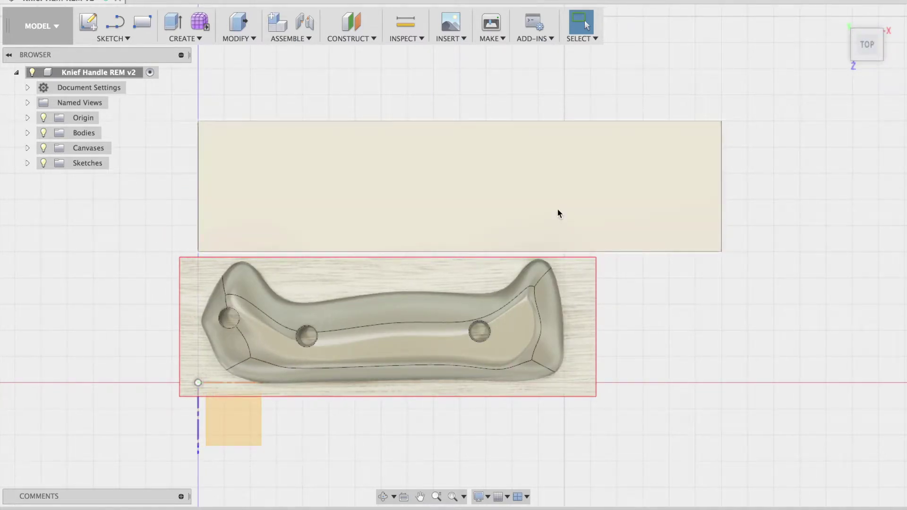
# - Move the rectangular block 51.5 mm in Y, in side view, so that it overlaps the inner halves of both handle bodies
pyautogui.click(844, 44)
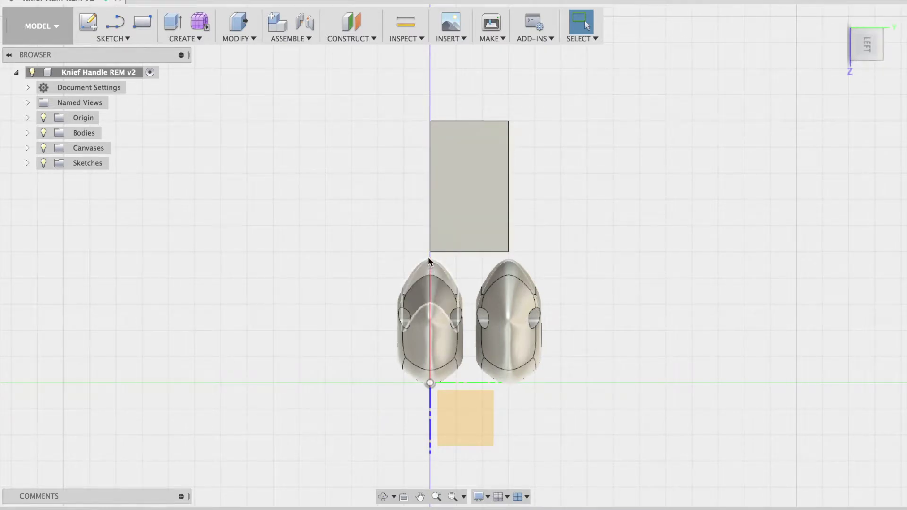
pyautogui.click(470, 182)
pyautogui.click(326, 189)
pyautogui.press('m')
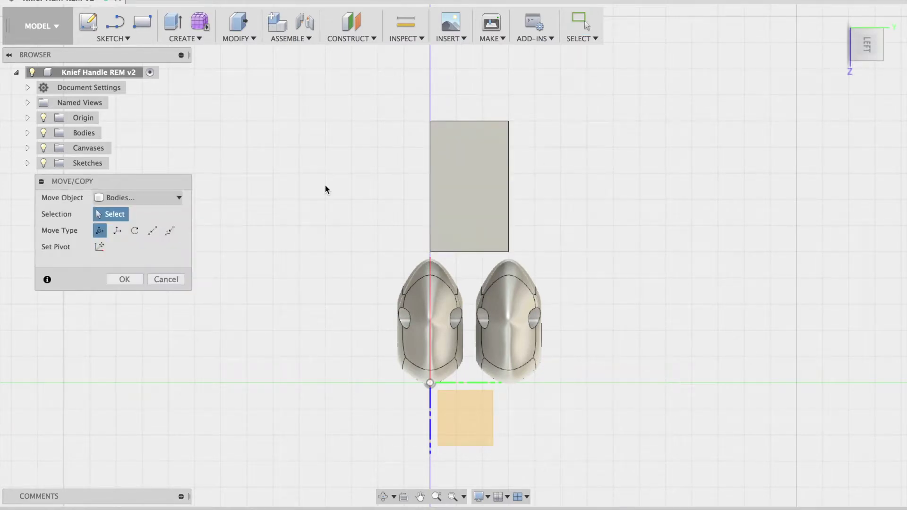
pyautogui.click(466, 191)
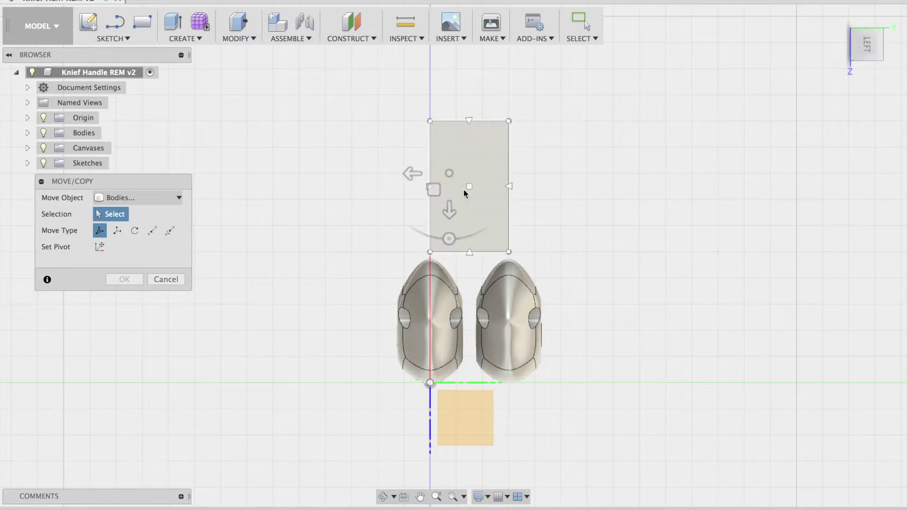
pyautogui.moveTo(470, 227); pyautogui.dragTo(490, 367)
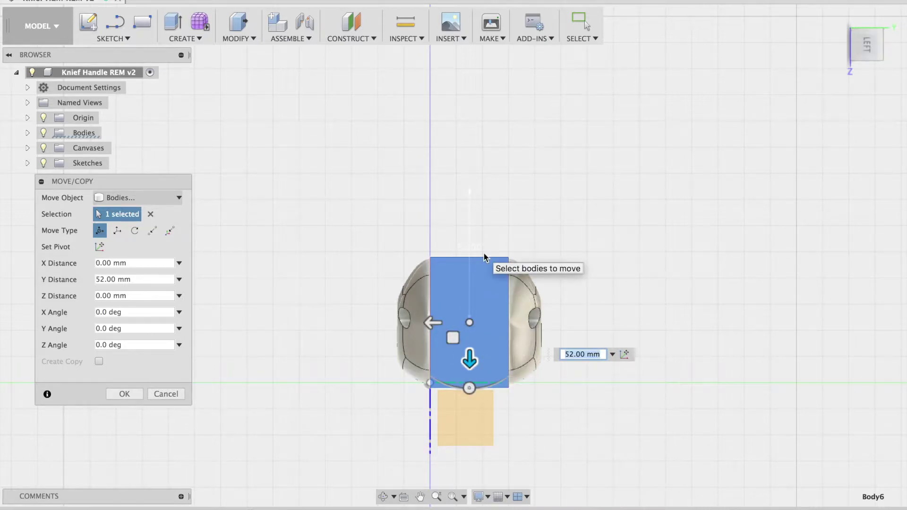
pyautogui.click(570, 354)
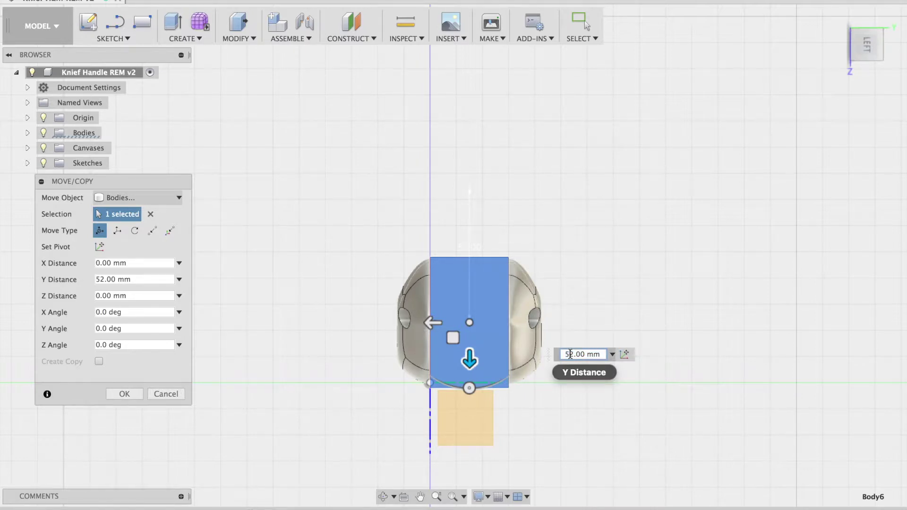
pyautogui.moveTo(566, 354); pyautogui.dragTo(580, 354)
pyautogui.write('51.5')
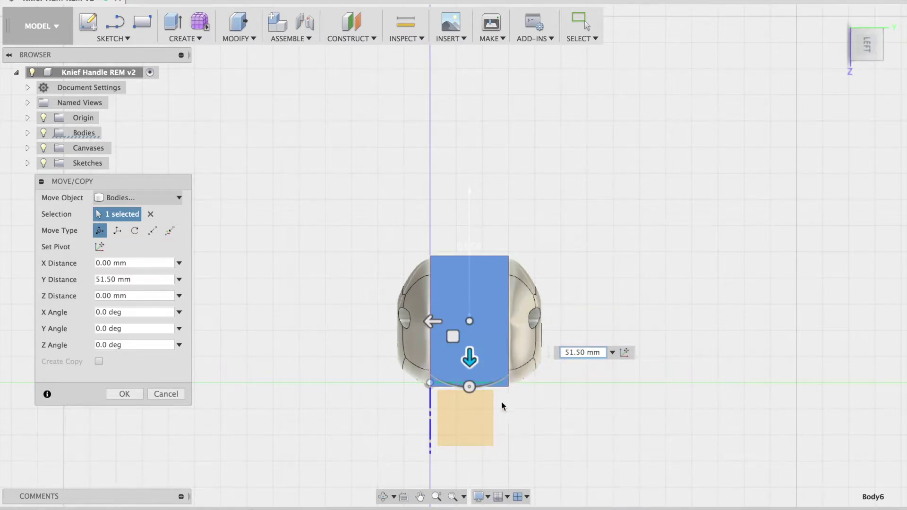
pyautogui.scroll(5, 520, 403)
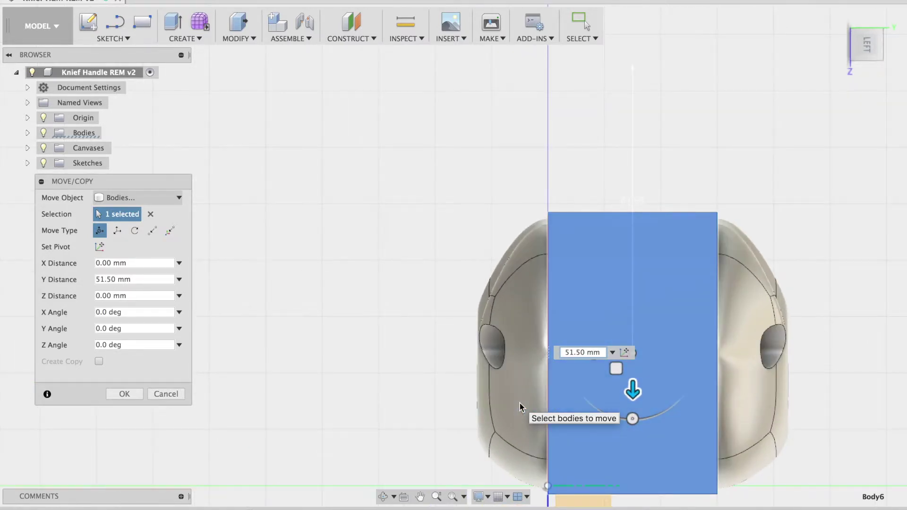
pyautogui.hscroll(3, 345, 387)
pyautogui.hscroll(2, 344, 386)
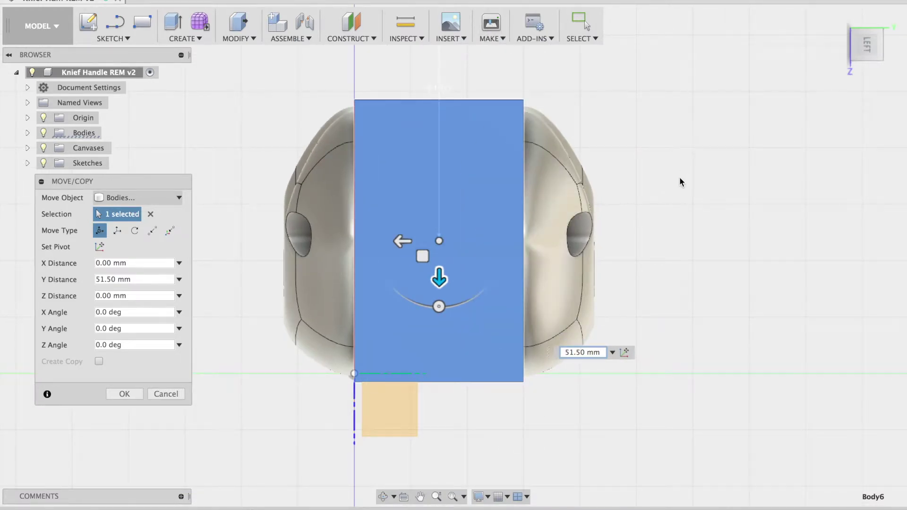
pyautogui.press('Return')
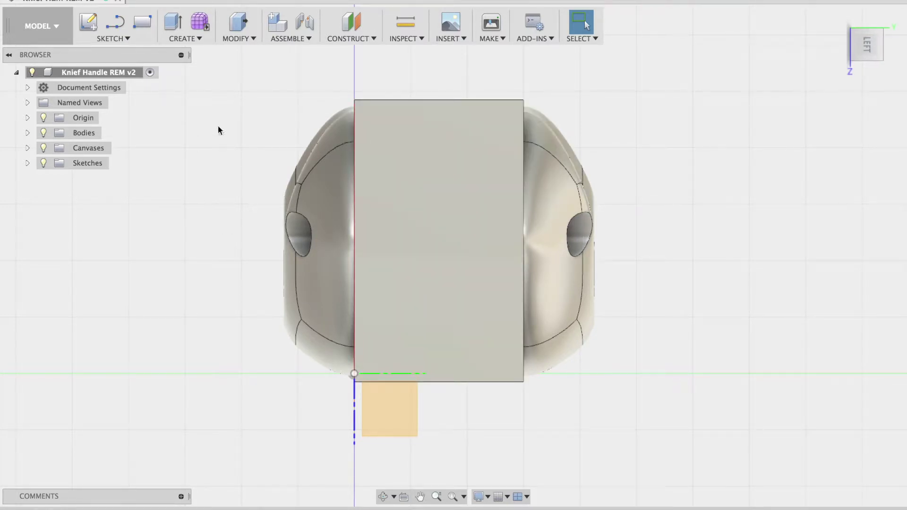
# - Cut the handle body at the origin with the rectangular block using Combine, with Keep Tools enabled
pyautogui.click(200, 40)
pyautogui.click(238, 38)
pyautogui.click(250, 145)
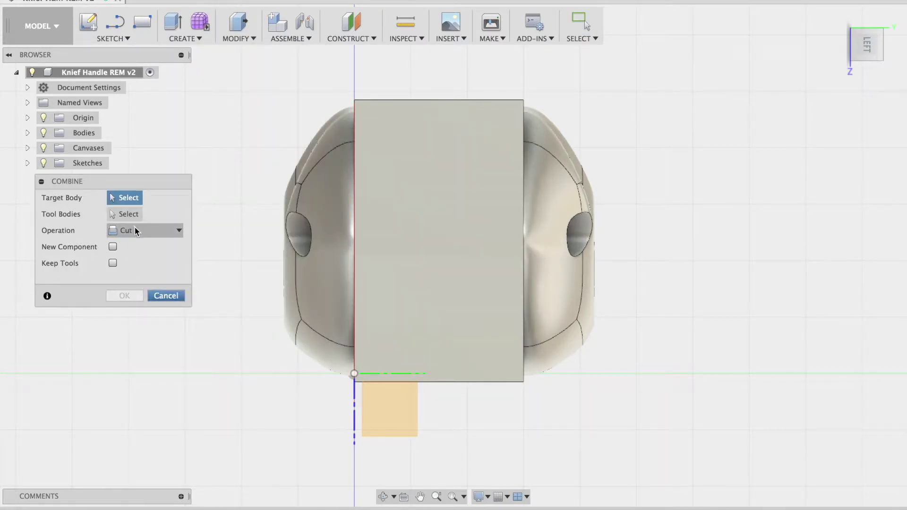
pyautogui.click(113, 264)
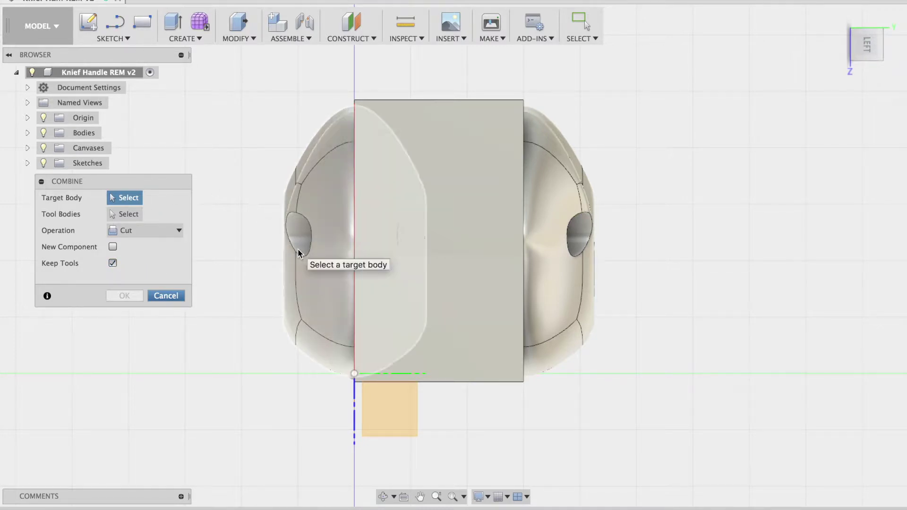
pyautogui.click(323, 284)
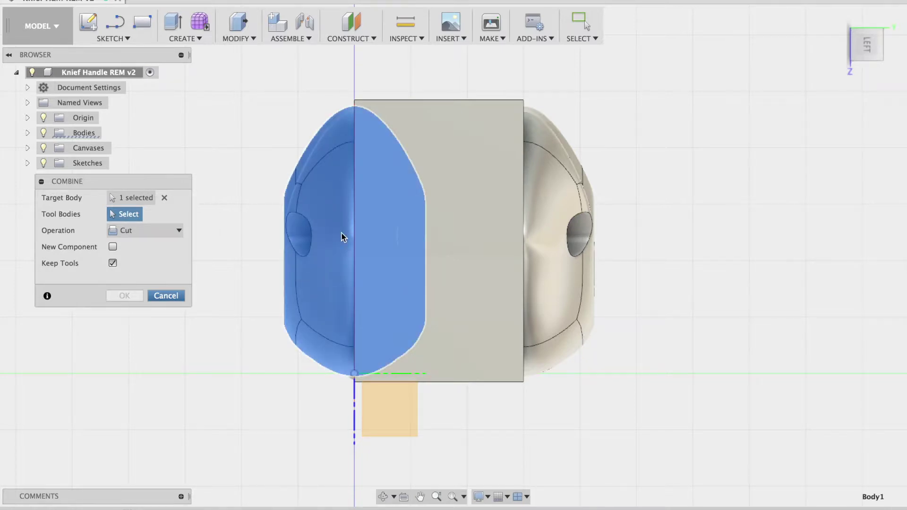
pyautogui.click(480, 172)
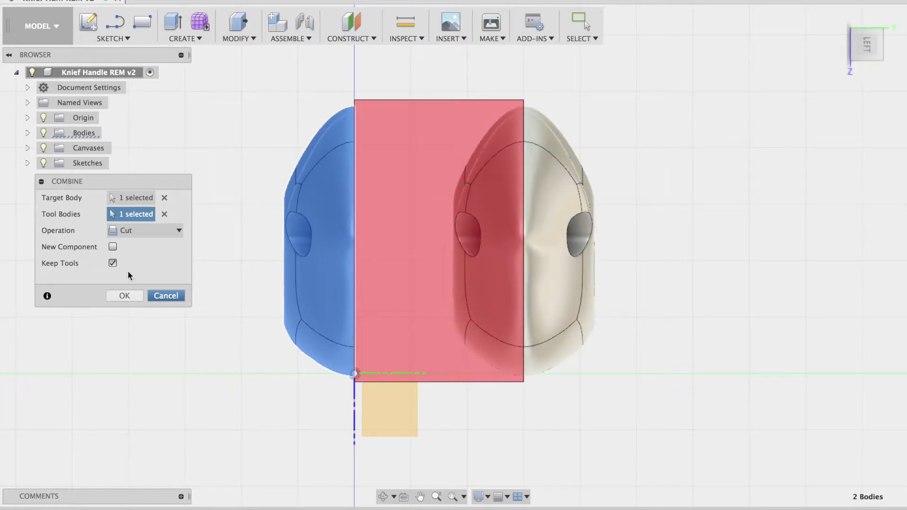
pyautogui.click(121, 298)
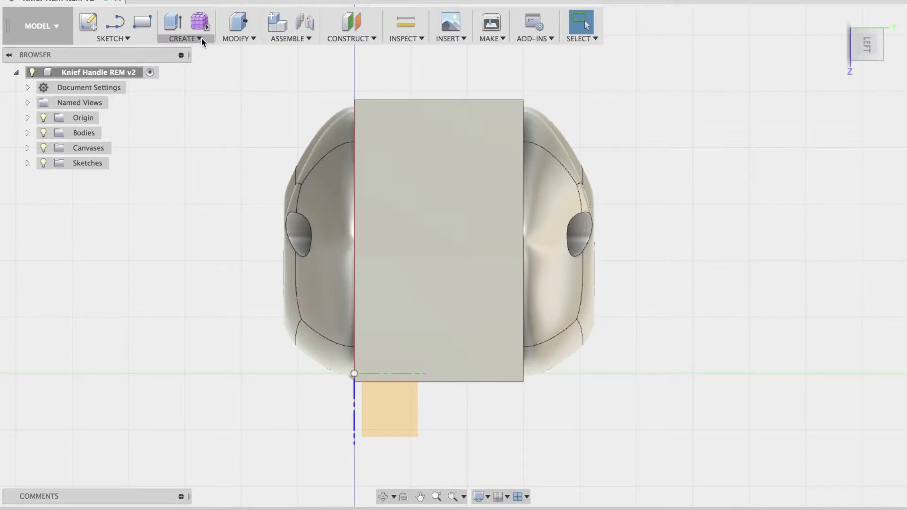
# - Cut the other handle body with the rectangular block using Combine, with Keep Tools disabled
pyautogui.click(253, 39)
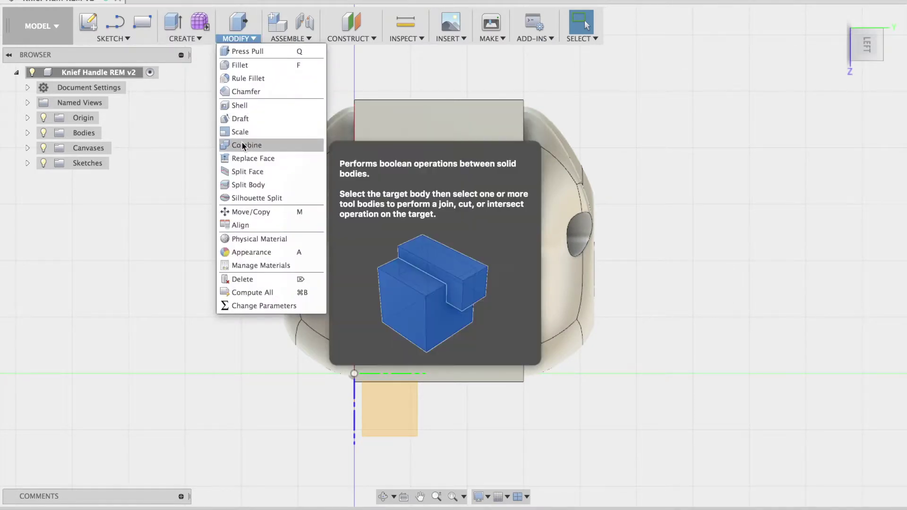
pyautogui.click(242, 144)
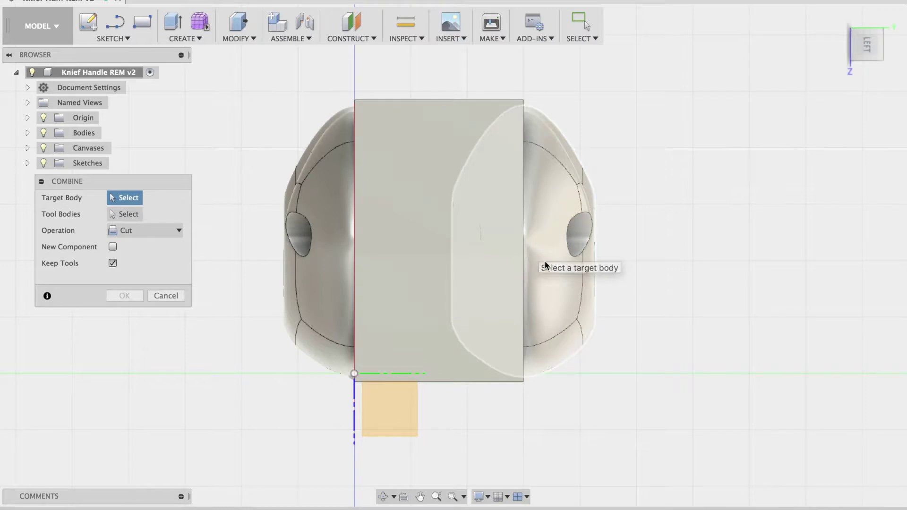
pyautogui.click(553, 272)
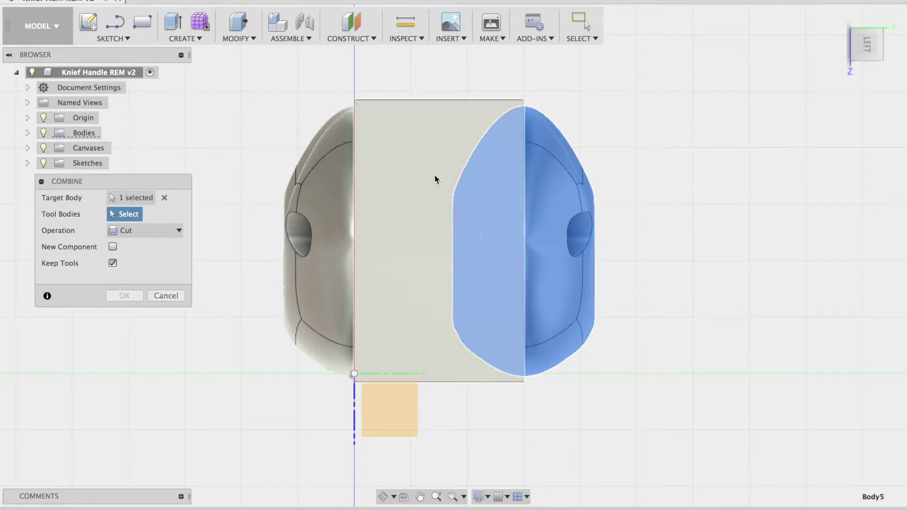
pyautogui.click(432, 143)
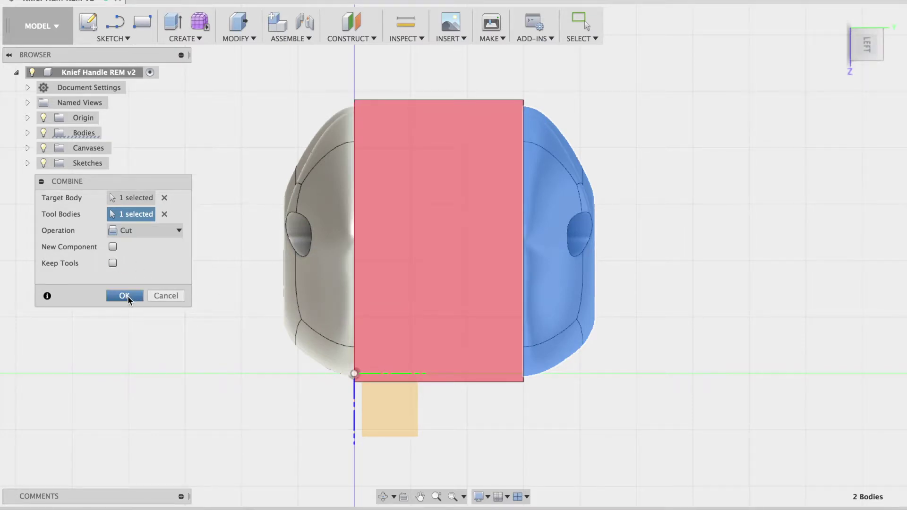
pyautogui.click(124, 296)
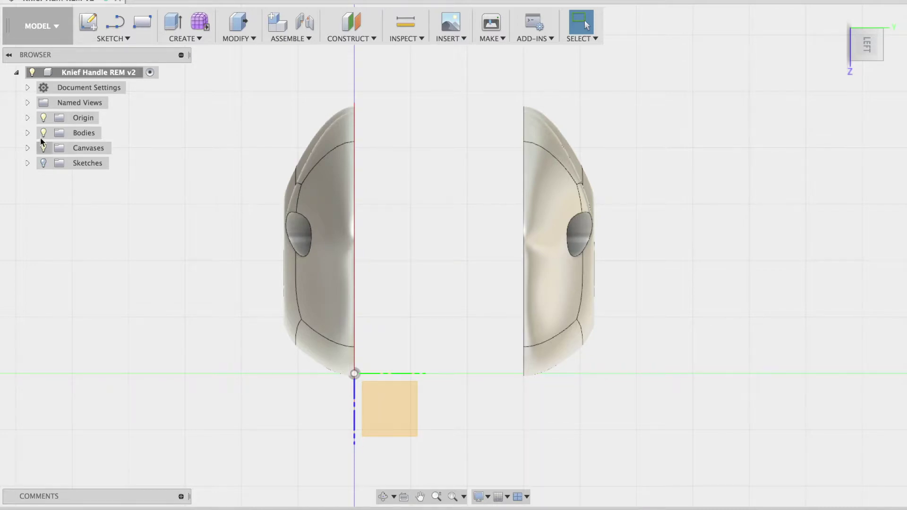
# - Hide the origin and the canvases around the two handle halves
pyautogui.click(43, 118)
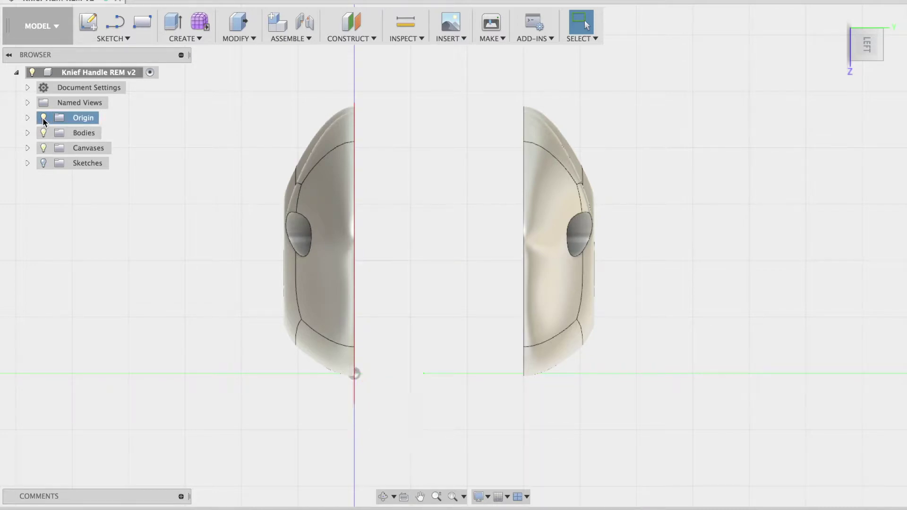
pyautogui.click(43, 148)
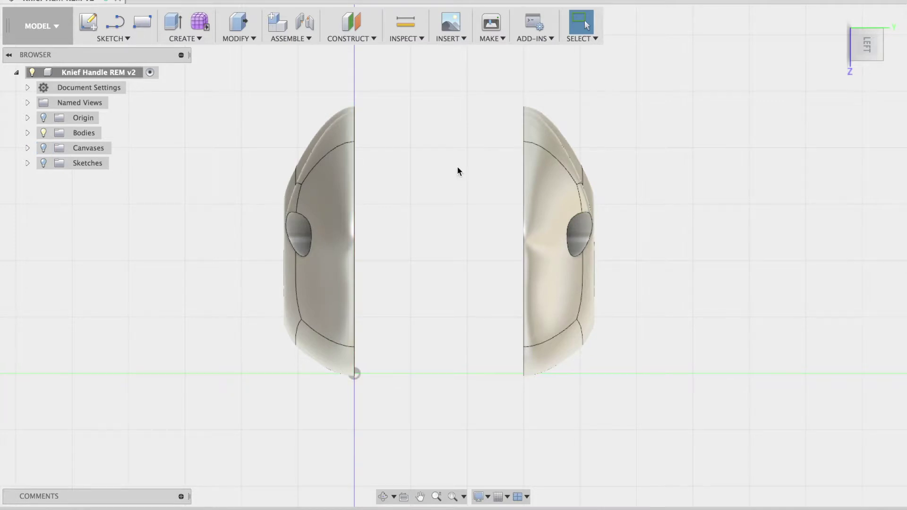
pyautogui.moveTo(875, 51)
pyautogui.click(838, 18)
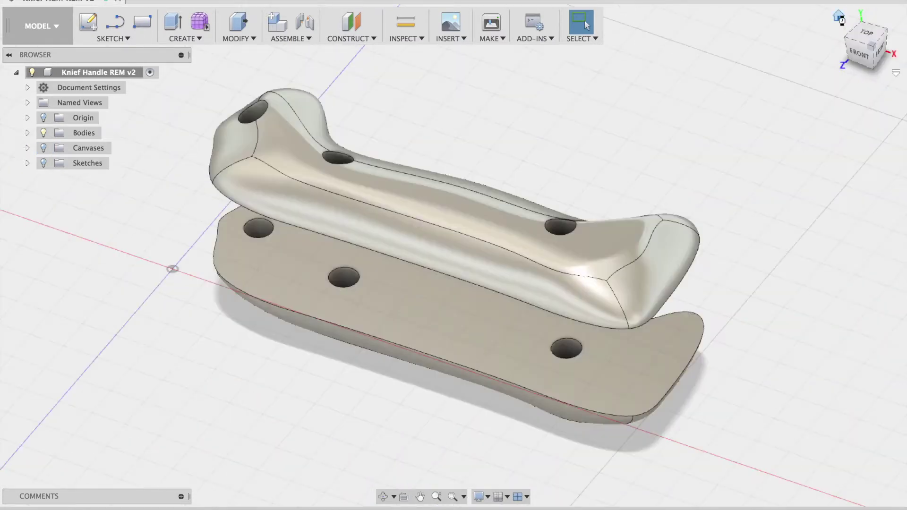
# - Examine the two trimmed handle halves from the front, right, back and angled views
pyautogui.click(857, 53)
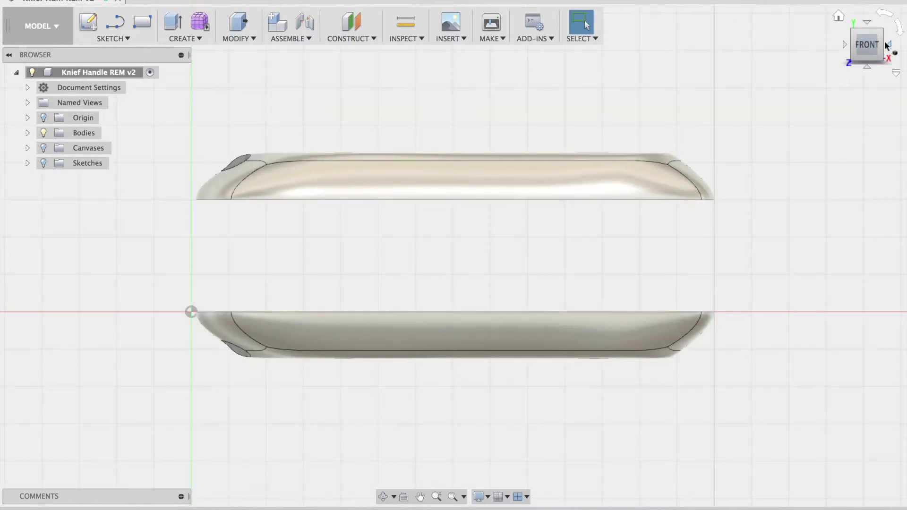
pyautogui.click(889, 44)
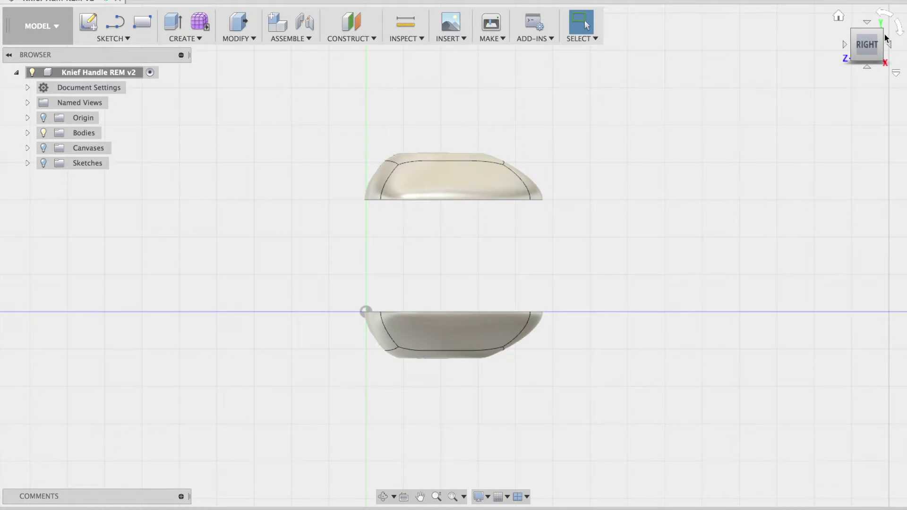
pyautogui.click(884, 38)
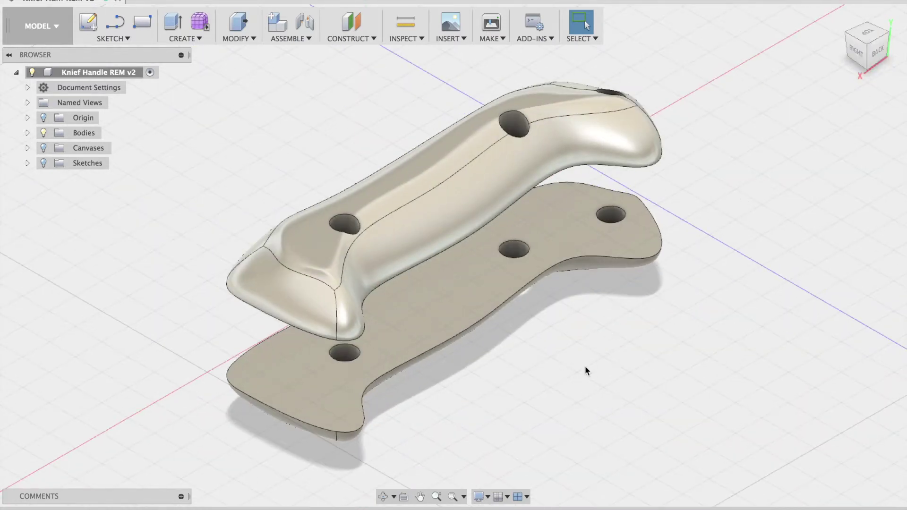
pyautogui.hscroll(4, 581, 371)
pyautogui.scroll(2, 581, 372)
pyautogui.scroll(-2, 581, 372)
pyautogui.hscroll(-4, 581, 372)
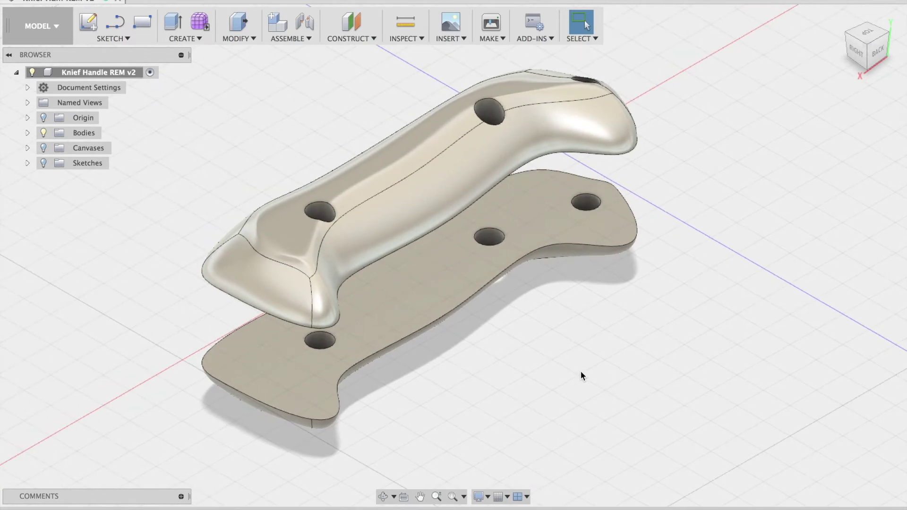
pyautogui.click(879, 55)
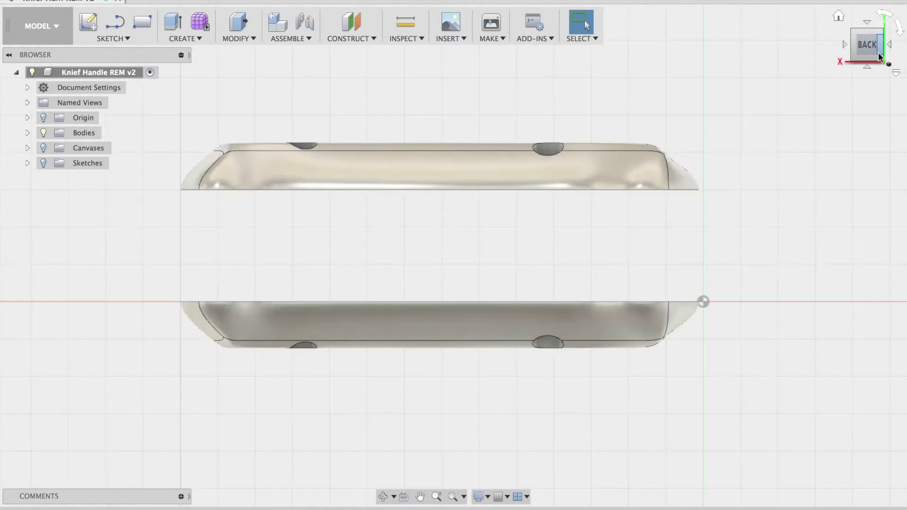
pyautogui.click(852, 30)
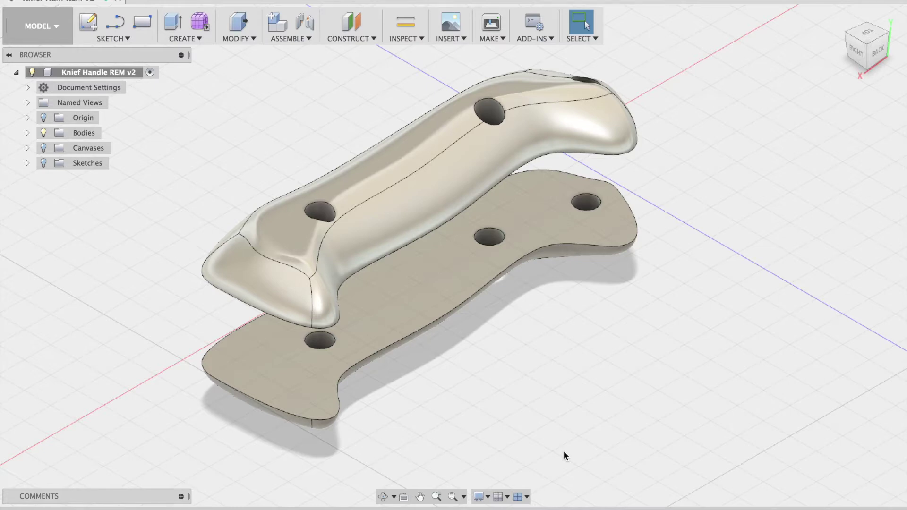
pyautogui.rightClick(881, 47)
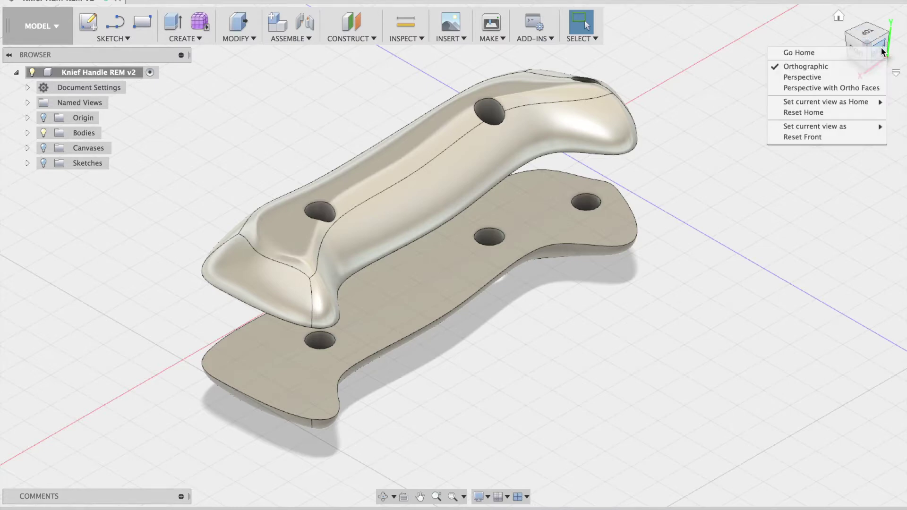
pyautogui.click(813, 256)
pyautogui.moveTo(879, 53); pyautogui.dragTo(877, 52)
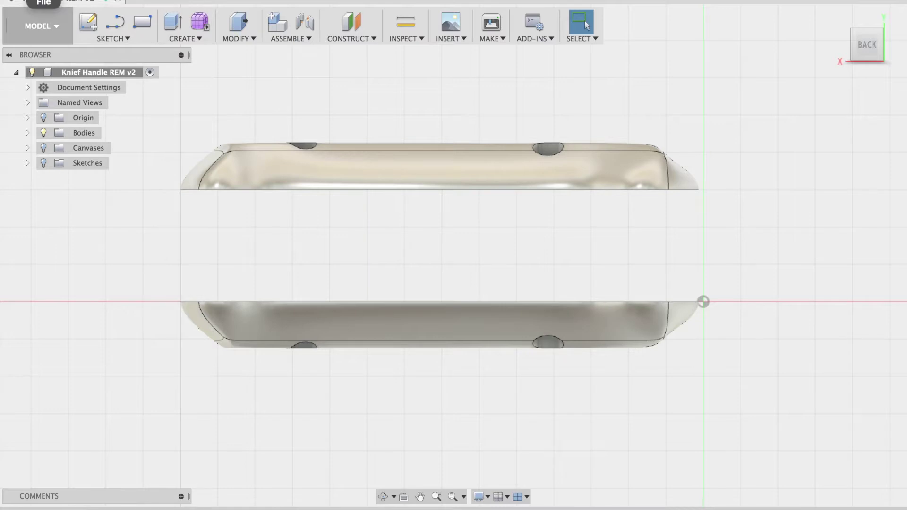
# - Set up a 3D print export for the handle half away from the origin, with mesh preview and High refinement, without the print utility
pyautogui.click(100, 1)
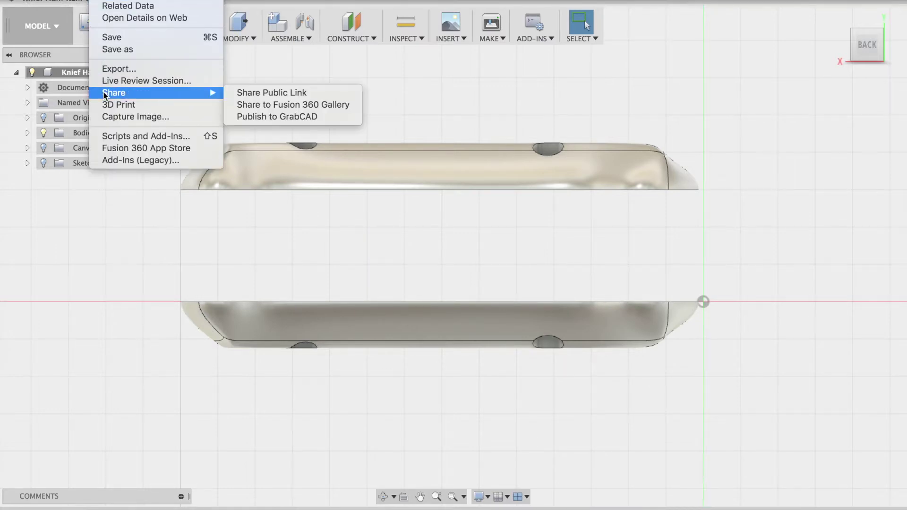
pyautogui.click(106, 108)
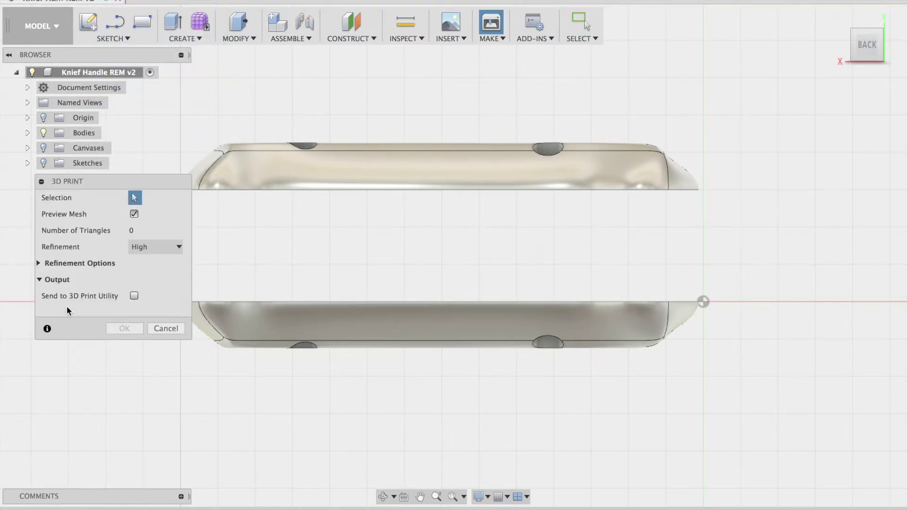
pyautogui.click(134, 296)
pyautogui.click(134, 296)
pyautogui.click(233, 180)
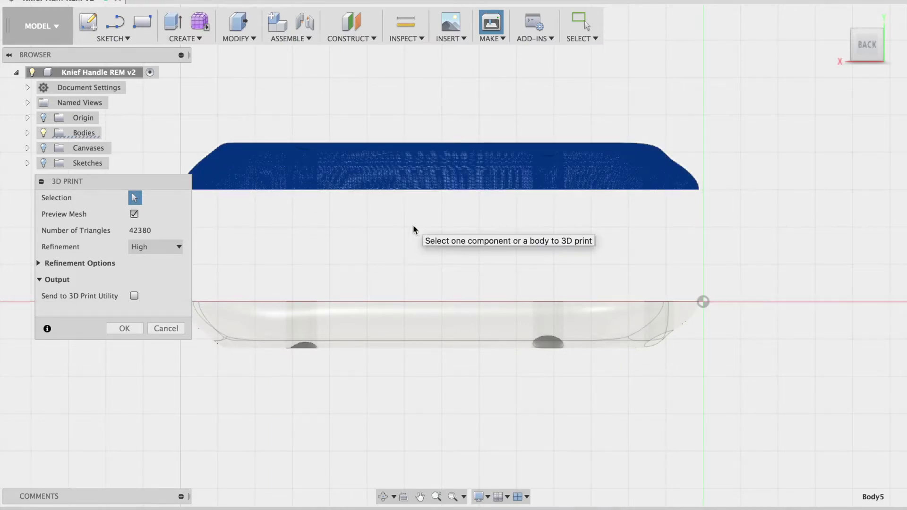
# - Inspect the previewed mesh of the handle half and save it to the Desktop as the STL file KHandle_1
pyautogui.scroll(10, 413, 225)
pyautogui.scroll(5, 413, 225)
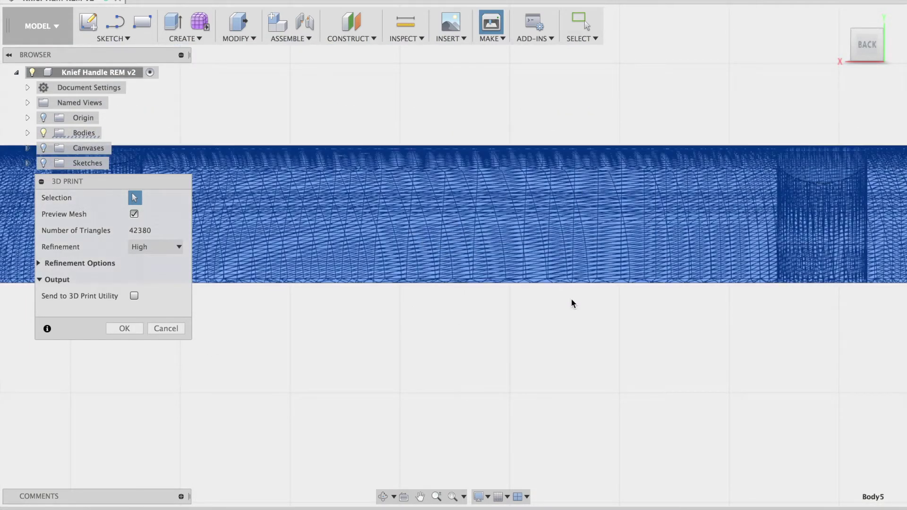
pyautogui.scroll(-5, 546, 334)
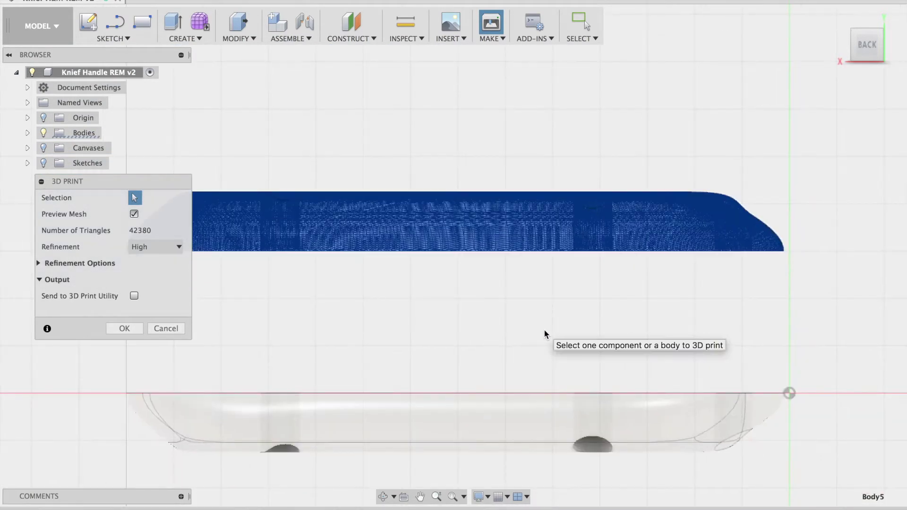
pyautogui.hscroll(-5, 544, 334)
pyautogui.scroll(-5, 544, 335)
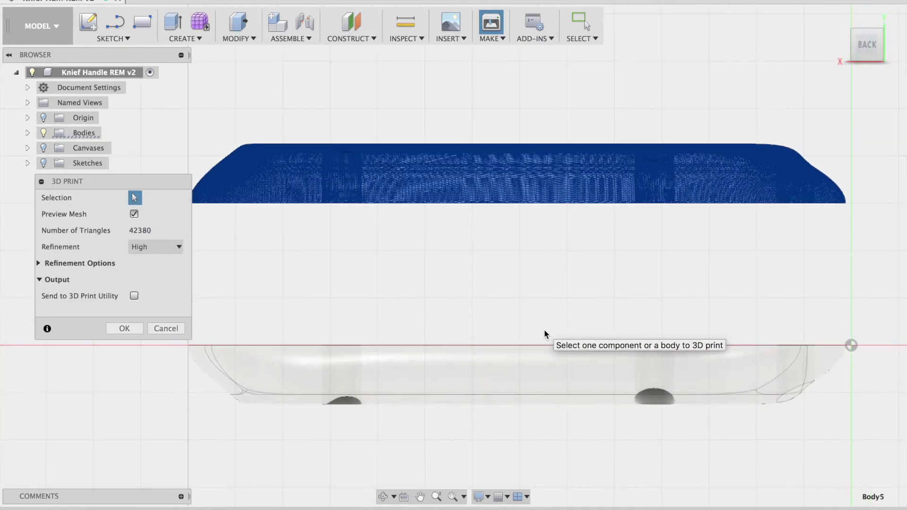
pyautogui.hscroll(-1, 544, 333)
pyautogui.scroll(-1, 544, 334)
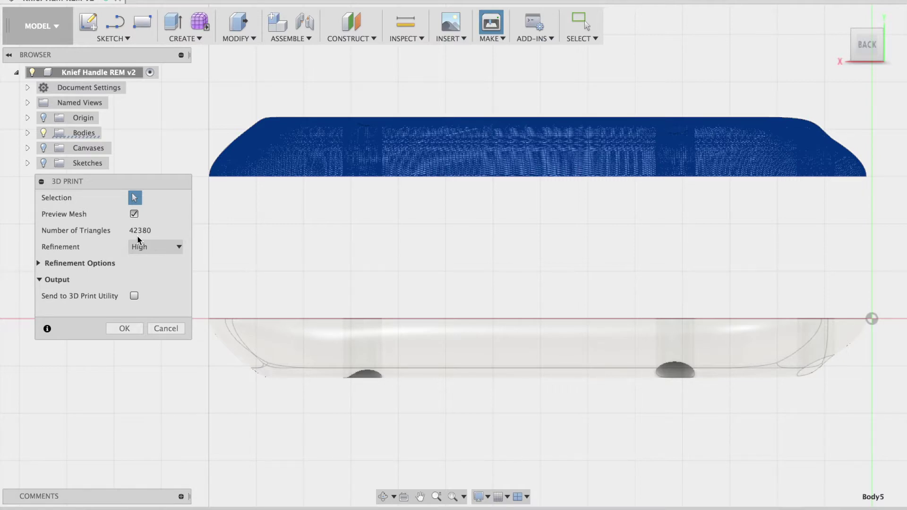
pyautogui.click(124, 328)
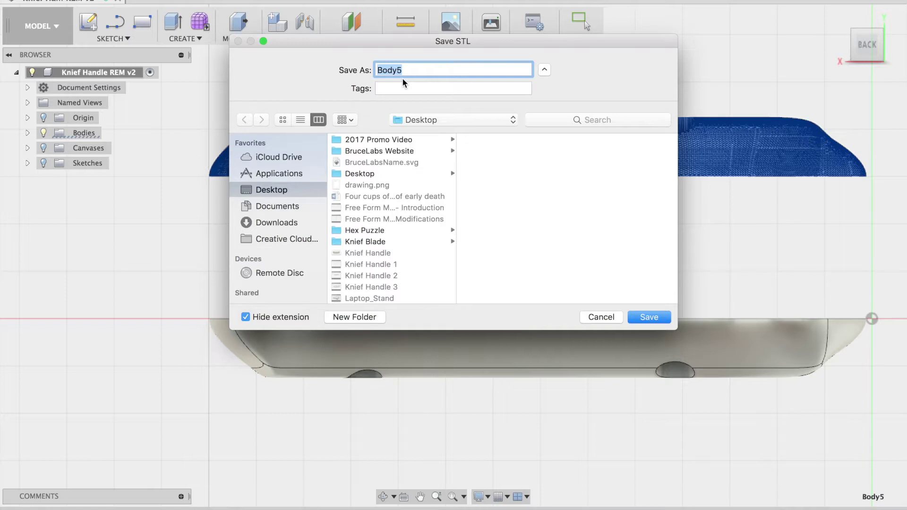
pyautogui.write('KHandle_1')
pyautogui.click(644, 320)
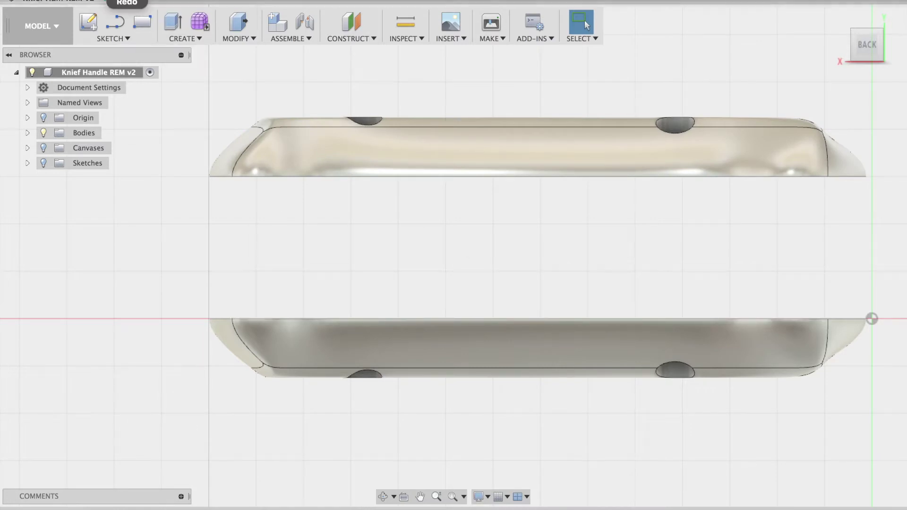
# - Export the handle half at the origin for 3D printing with High refinement, saving it to the Desktop as KHandle_2
pyautogui.click(124, 7)
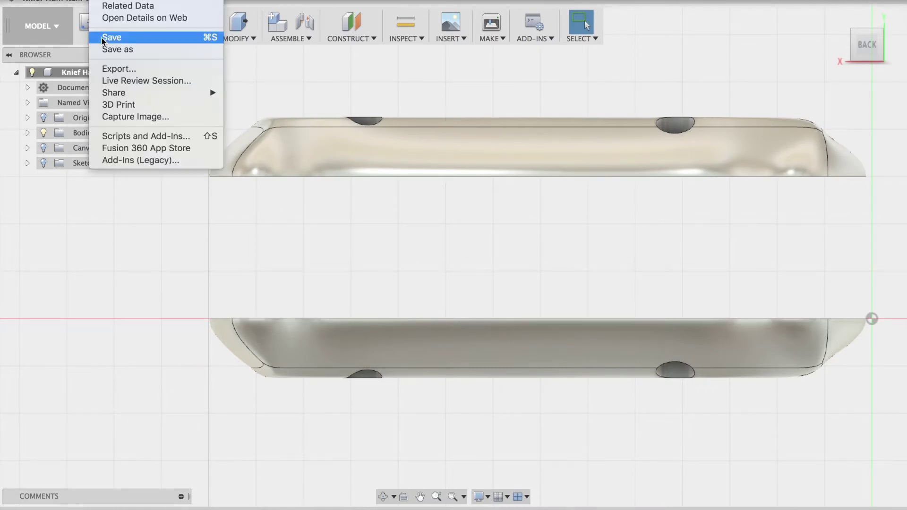
pyautogui.click(118, 105)
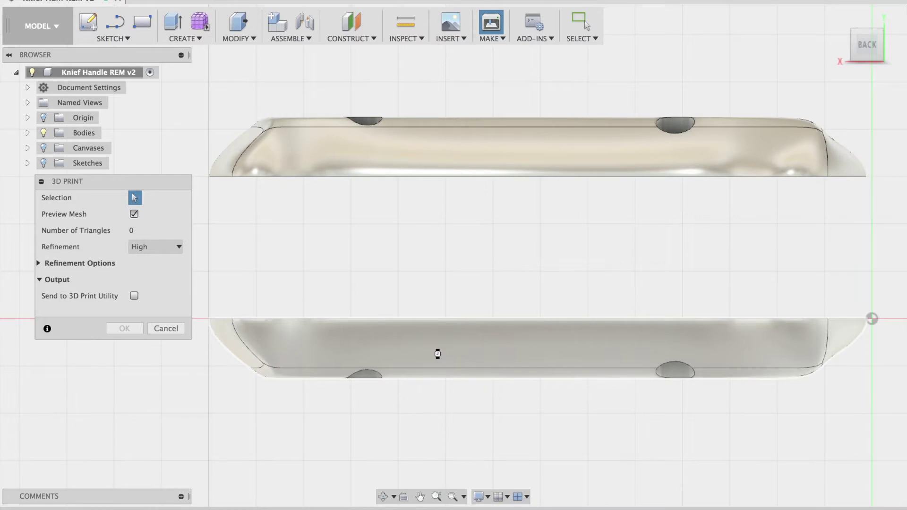
pyautogui.click(436, 352)
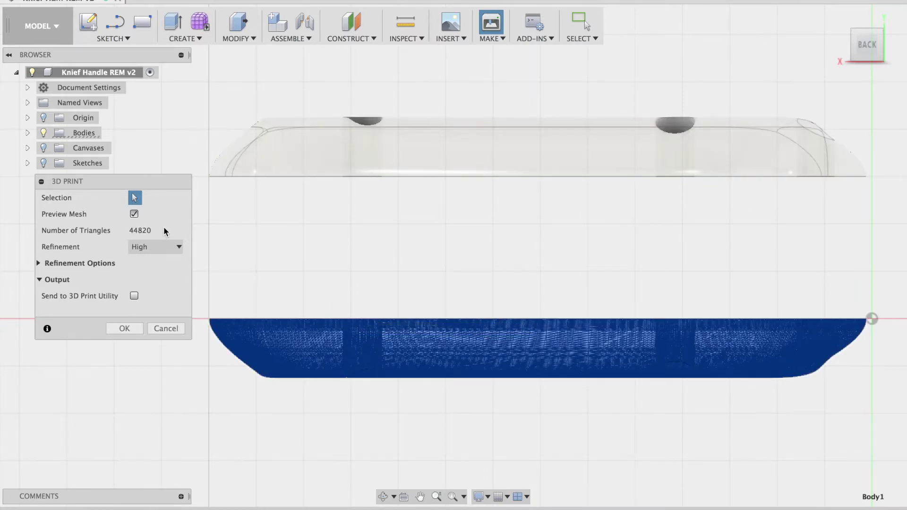
pyautogui.click(118, 329)
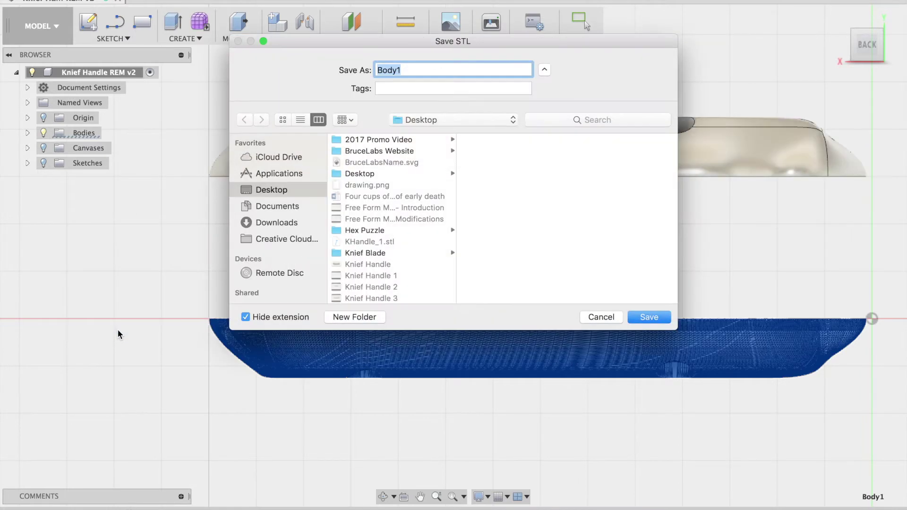
pyautogui.click(359, 241)
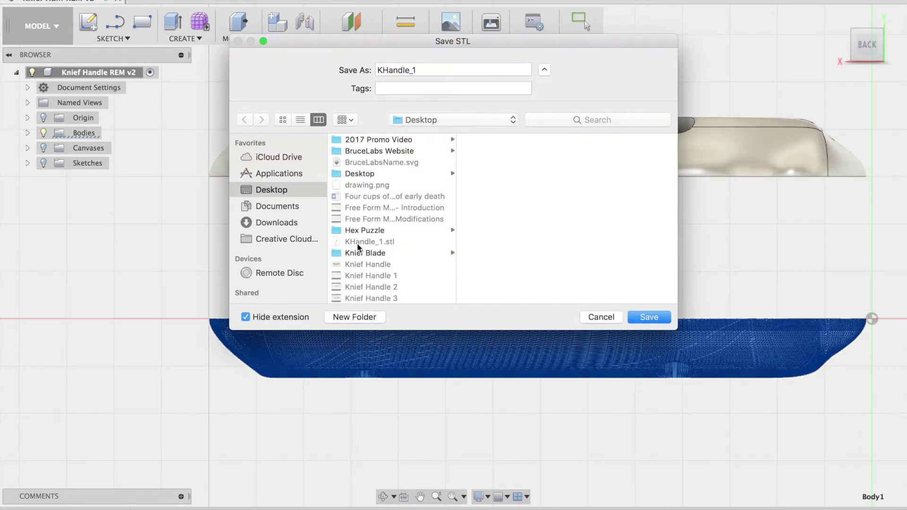
pyautogui.click(420, 69)
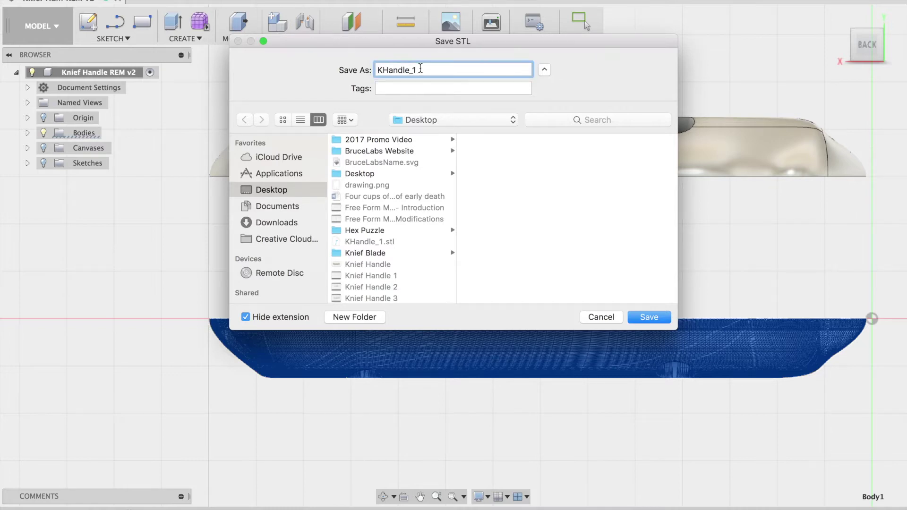
pyautogui.press('BackSpace')
pyautogui.write('2')
pyautogui.click(657, 317)
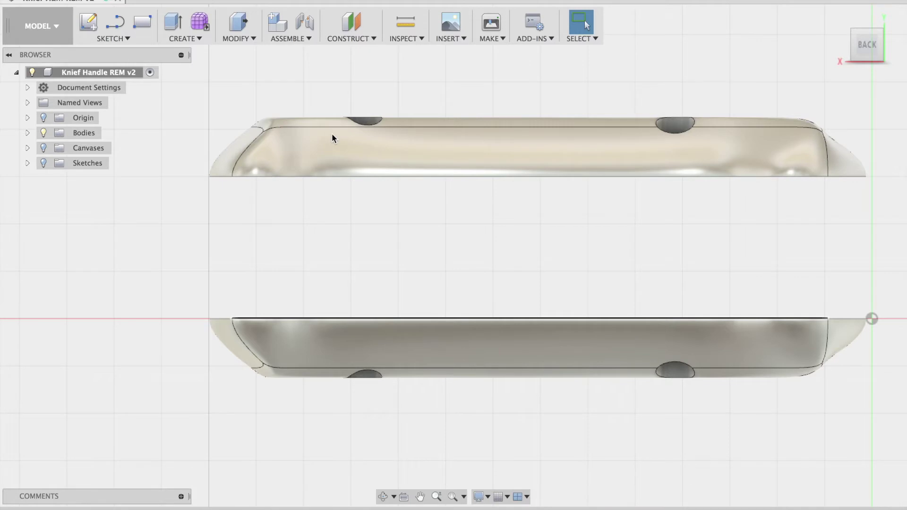
# - Save the design as a new version with the description "User Saved"
pyautogui.click(61, 5)
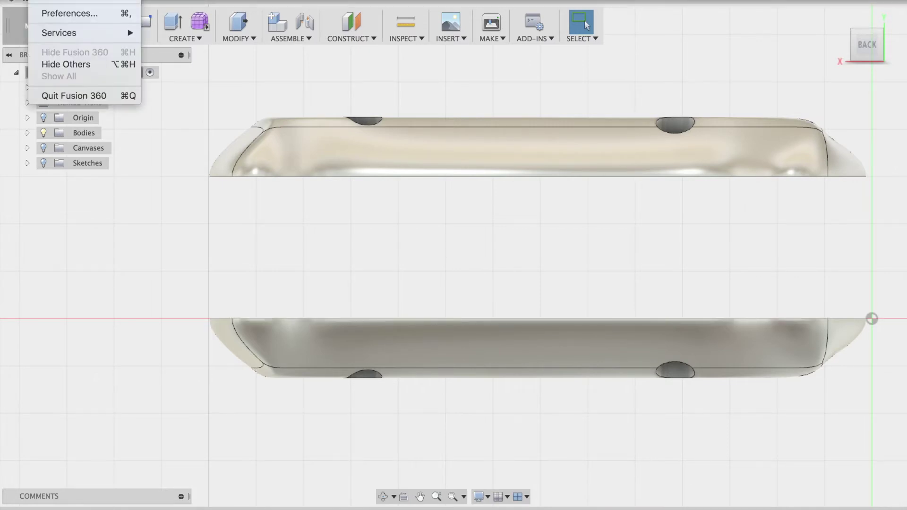
pyautogui.click(163, 194)
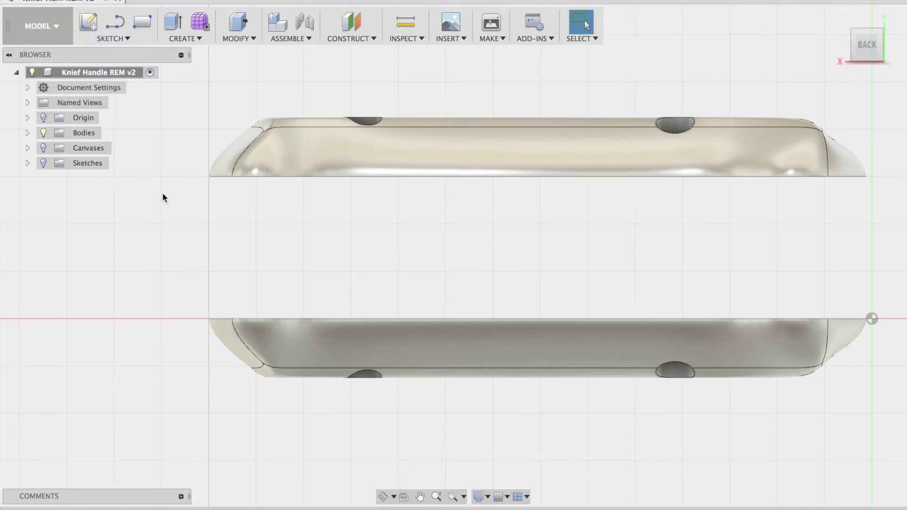
pyautogui.click(72, 0)
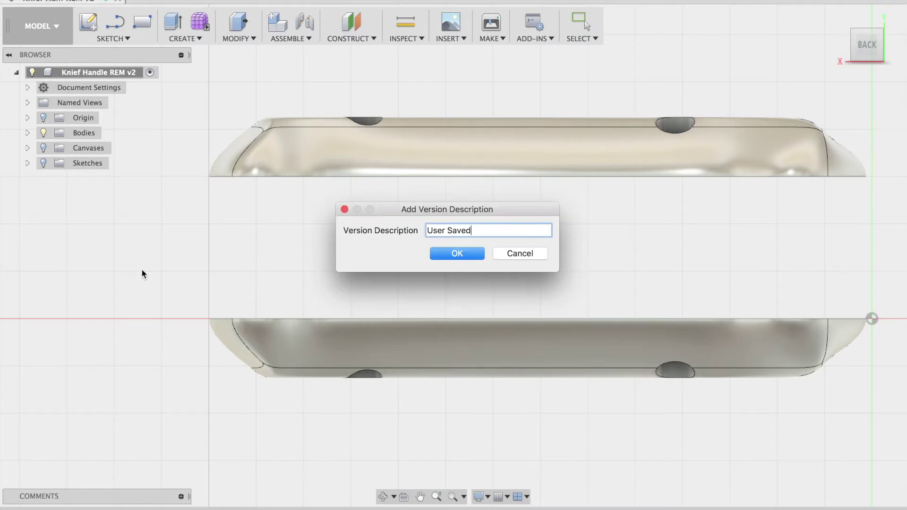
pyautogui.click(438, 256)
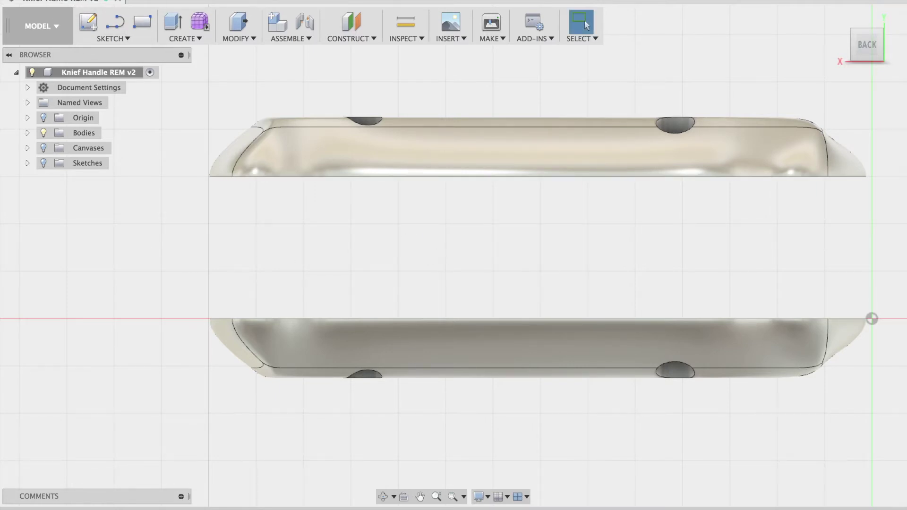
# - Minimize the Fusion 360 window and move both exported STL files to the open middle area of the desktop
pyautogui.click(36, 0)
pyautogui.click(149, 50)
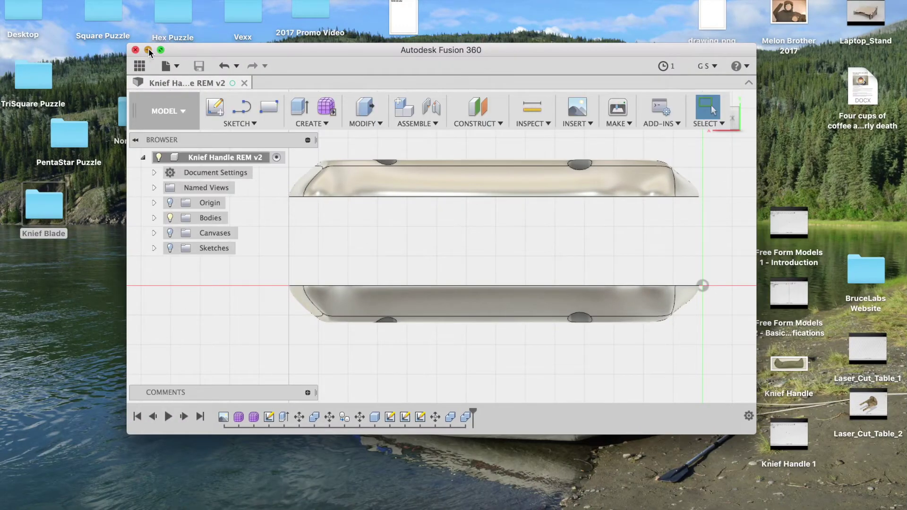
pyautogui.moveTo(674, 204); pyautogui.dragTo(739, 331)
pyautogui.moveTo(711, 233); pyautogui.dragTo(459, 221)
pyautogui.click(563, 268)
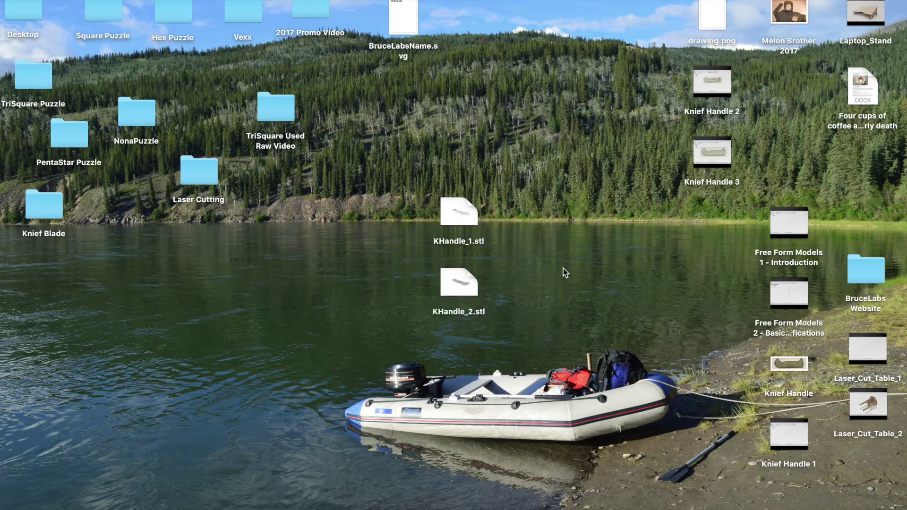
# - Open KHandle_1.stl in Preview and move its window aside so the desktop files stay accessible
pyautogui.rightClick(458, 208)
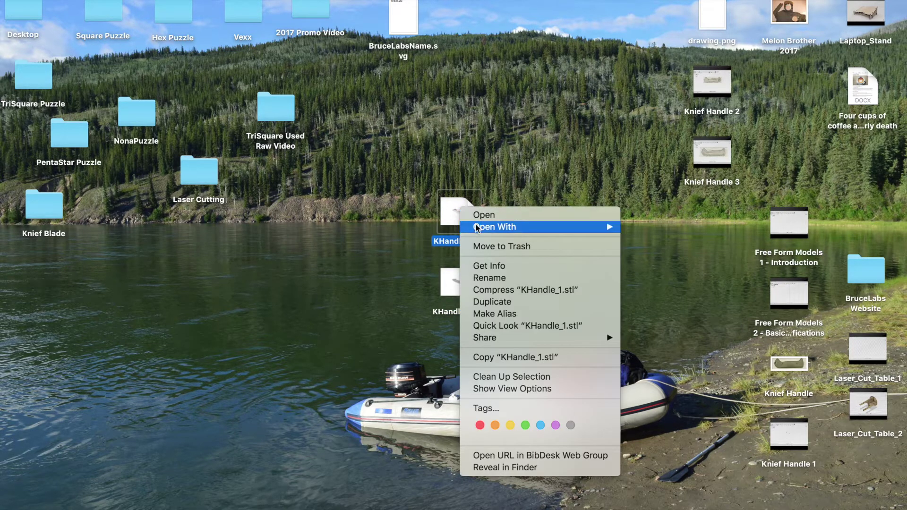
pyautogui.moveTo(507, 230)
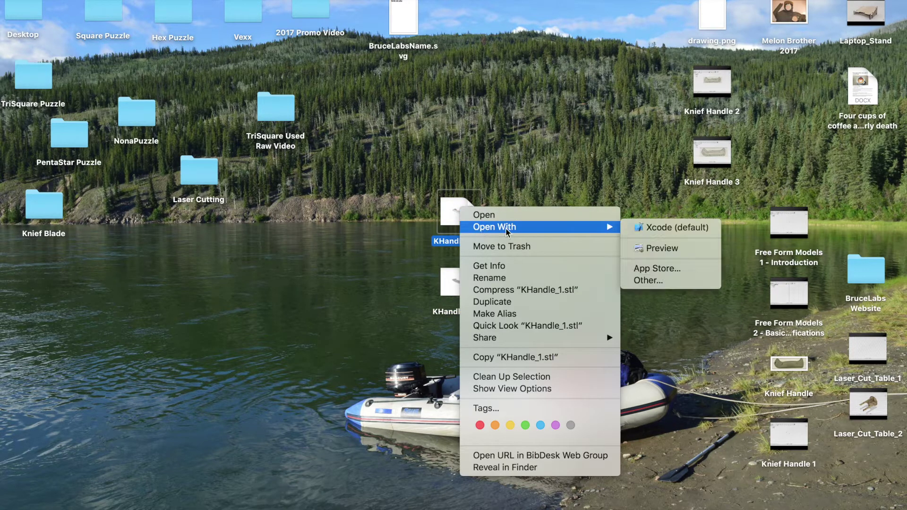
pyautogui.click(648, 248)
pyautogui.moveTo(375, 16); pyautogui.dragTo(110, 7)
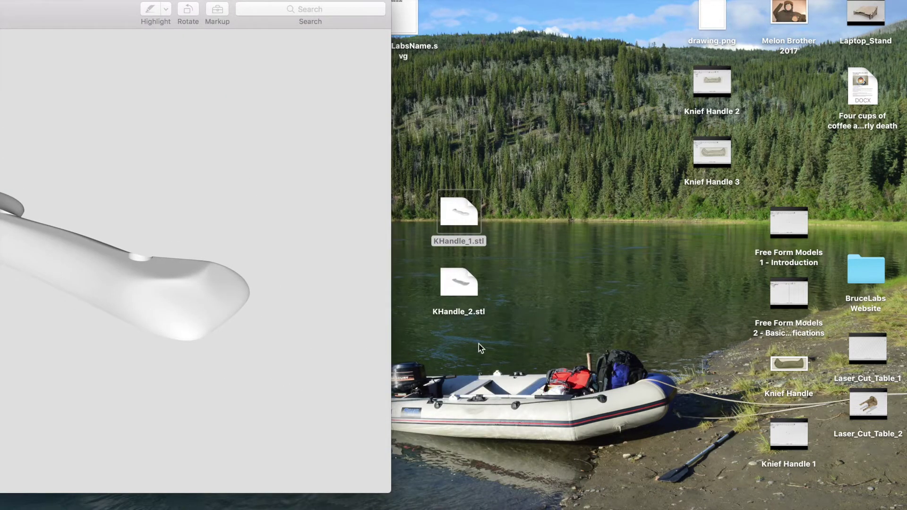
# - Open KHandle_2.stl in Preview and place its window beside the KHandle_1 window
pyautogui.rightClick(457, 285)
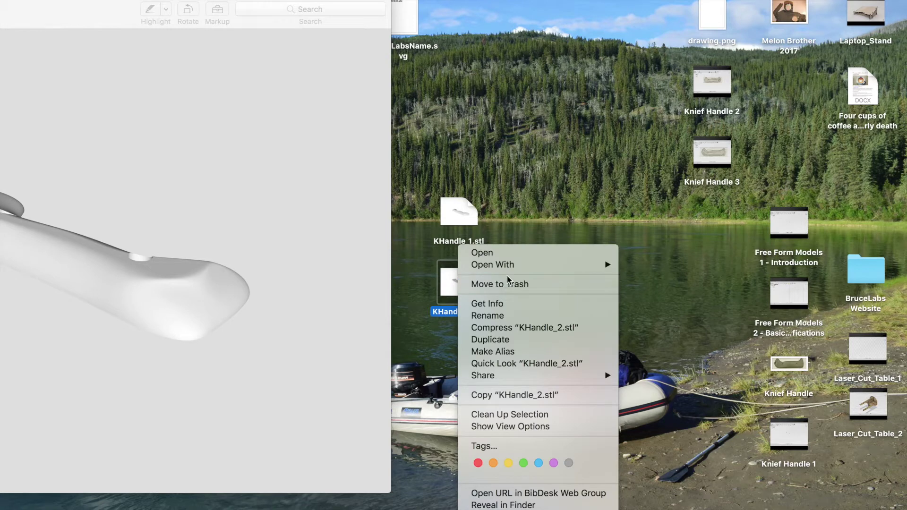
pyautogui.moveTo(545, 266)
pyautogui.click(648, 286)
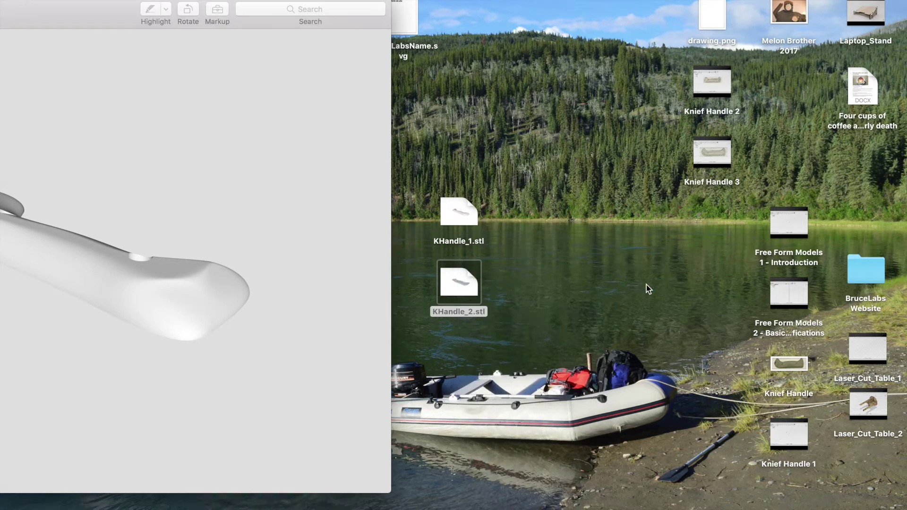
pyautogui.moveTo(307, 19); pyautogui.dragTo(543, 10)
pyautogui.moveTo(255, 1); pyautogui.dragTo(380, 1)
# - Rotate both handle models to examine their flat backs, side profiles, rounded outer faces and pin holes
pyautogui.moveTo(205, 265); pyautogui.dragTo(367, 69)
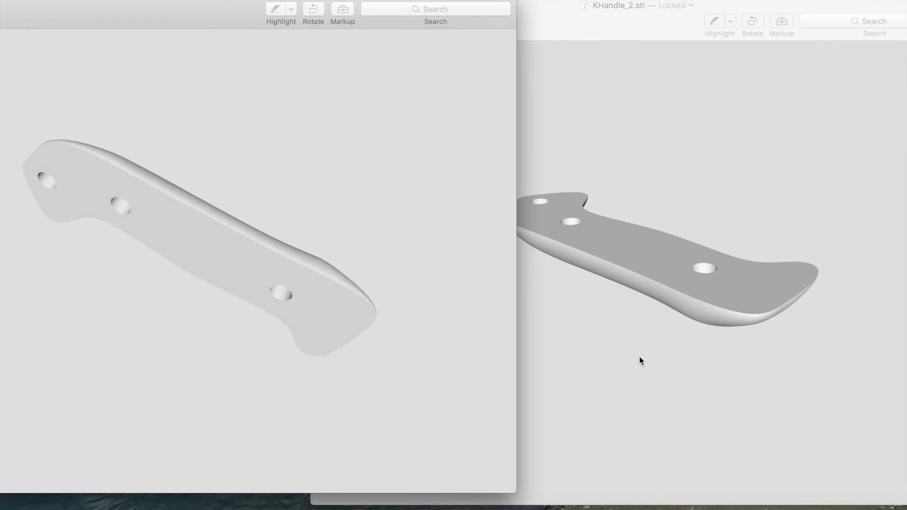
pyautogui.click(658, 268)
pyautogui.moveTo(658, 267); pyautogui.dragTo(611, 326)
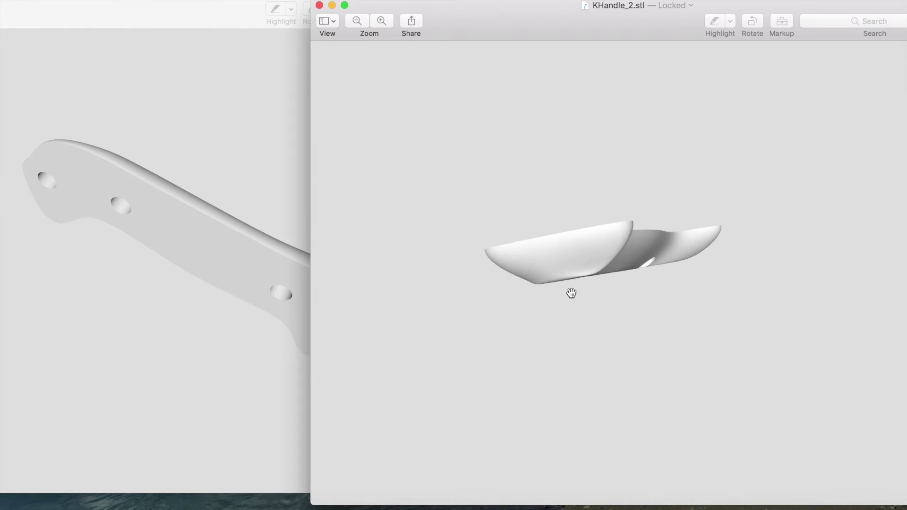
pyautogui.moveTo(562, 251); pyautogui.dragTo(865, 245)
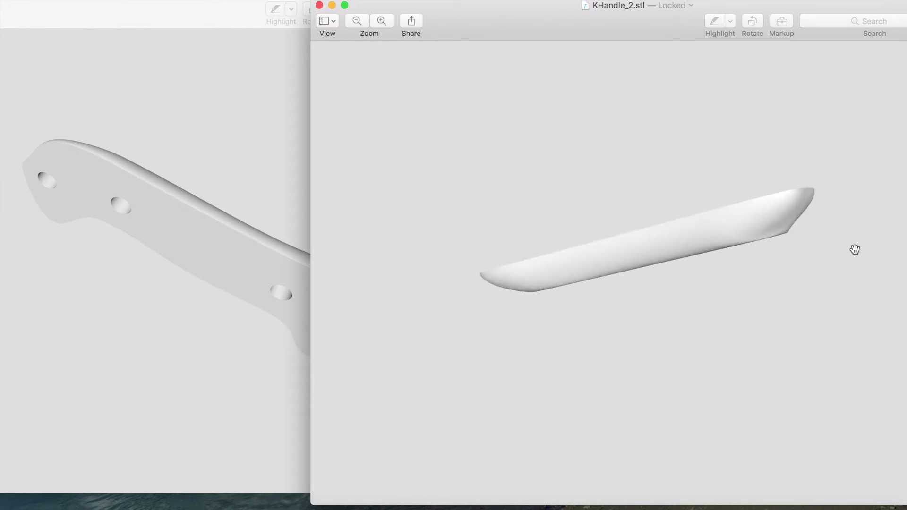
pyautogui.moveTo(650, 263); pyautogui.dragTo(658, 107)
pyautogui.moveTo(231, 189); pyautogui.dragTo(213, 400)
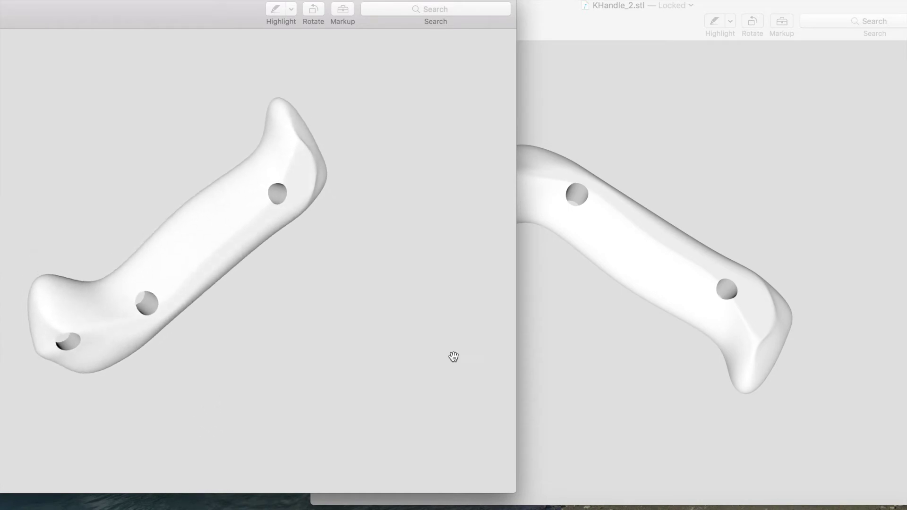
# - Align the two Preview windows side by side so both complete handle halves can be compared
pyautogui.click(553, 36)
pyautogui.moveTo(552, 37); pyautogui.dragTo(531, 5)
pyautogui.click(240, 22)
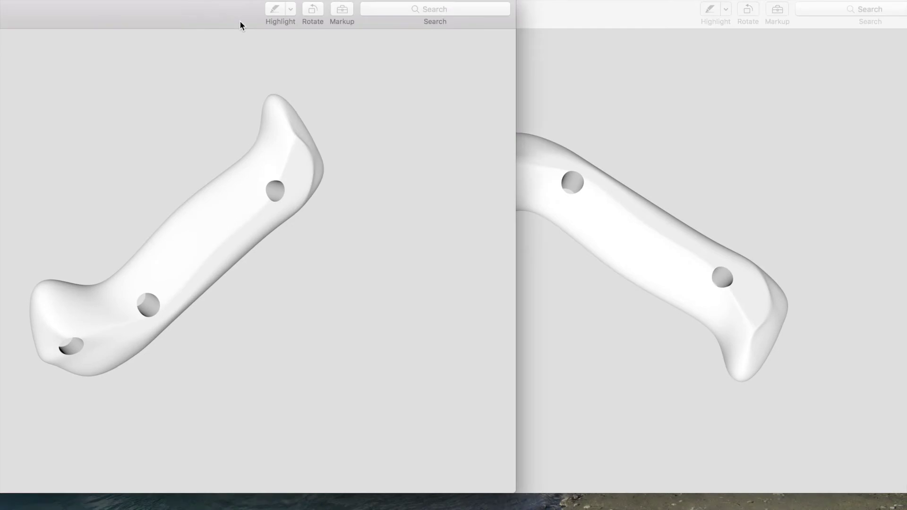
pyautogui.moveTo(530, 2); pyautogui.dragTo(567, 4)
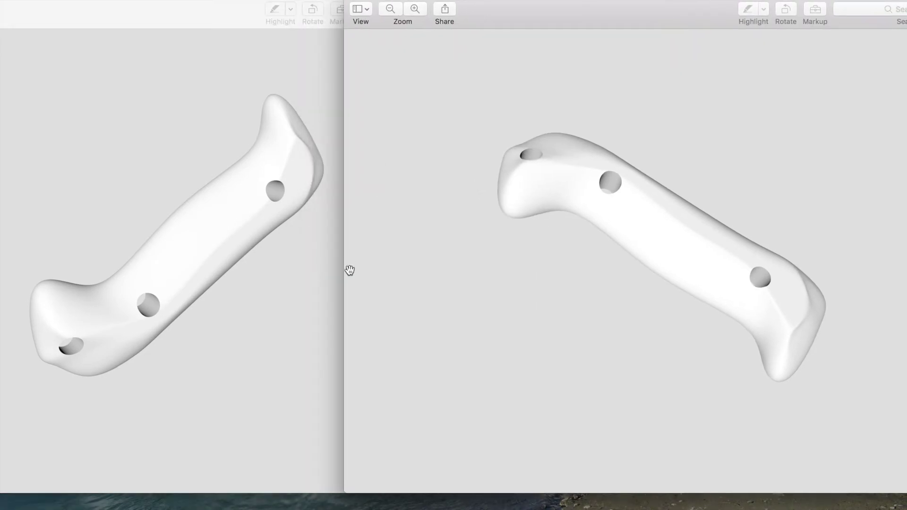